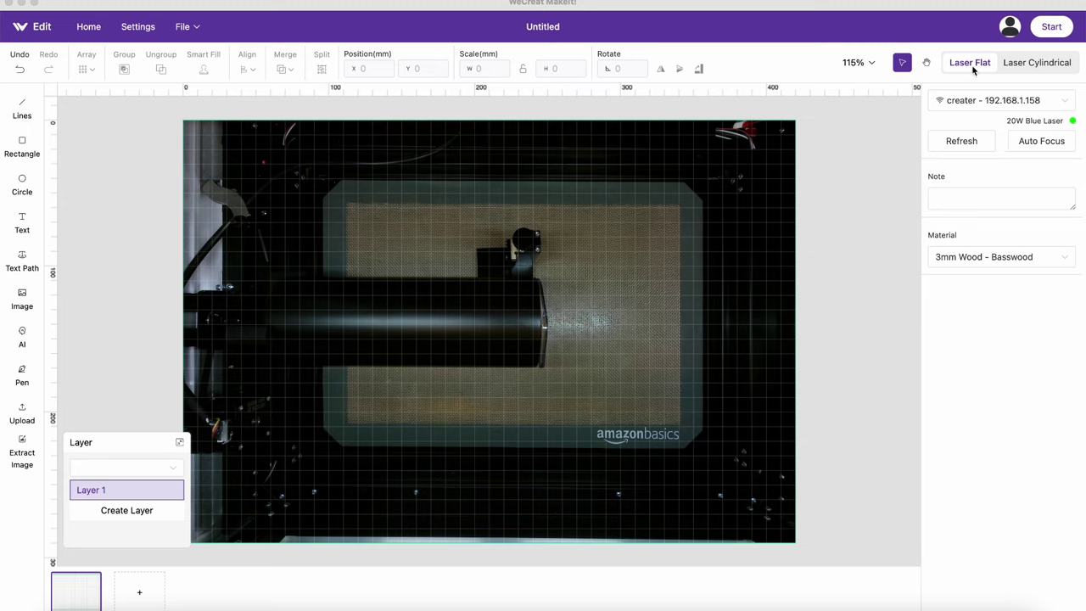
Switch to cylindrical mode with Stainless Steel Tumbler material and a 238 mm perimeter
click(1034, 63)
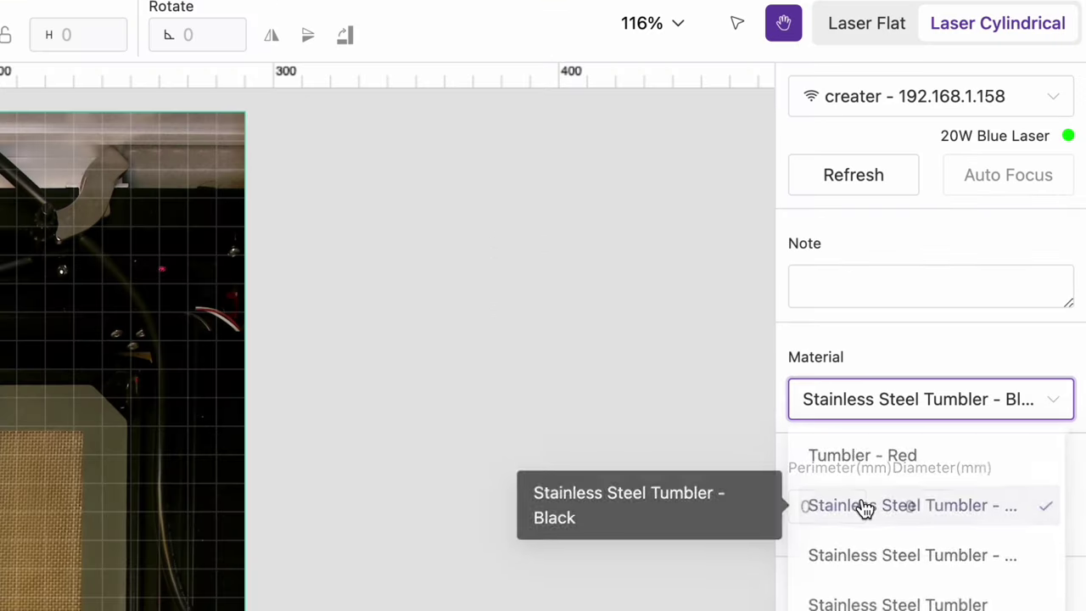
click(965, 311)
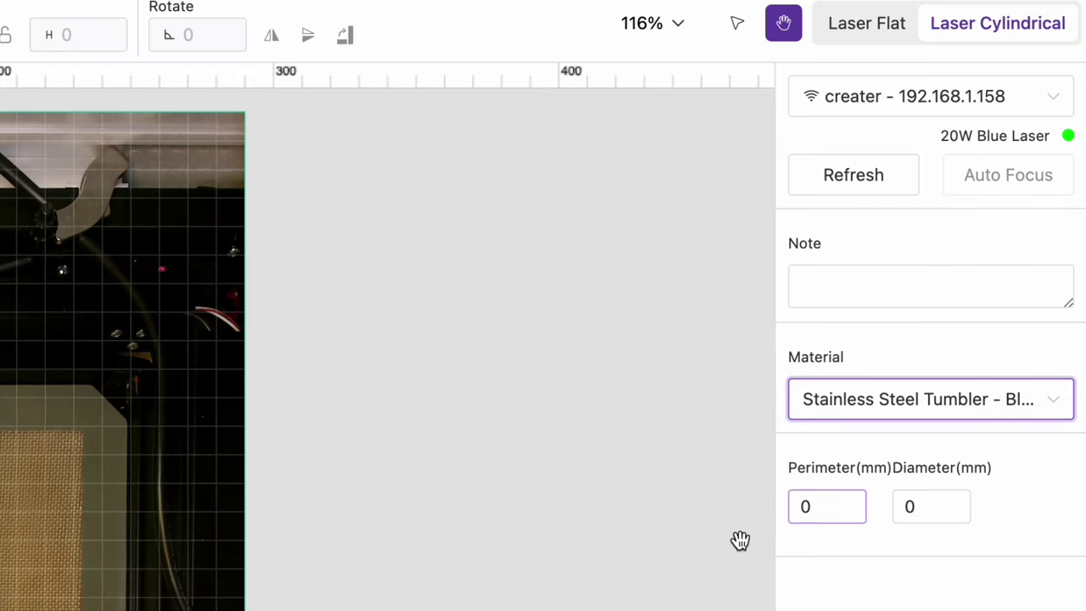
drag(832, 505, 784, 503)
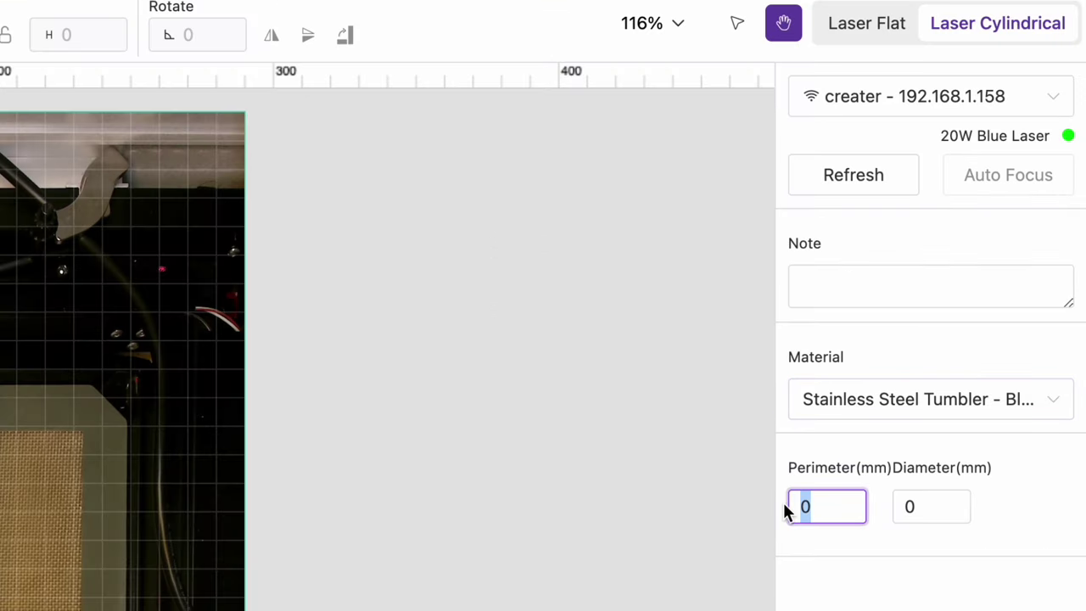
text(238)
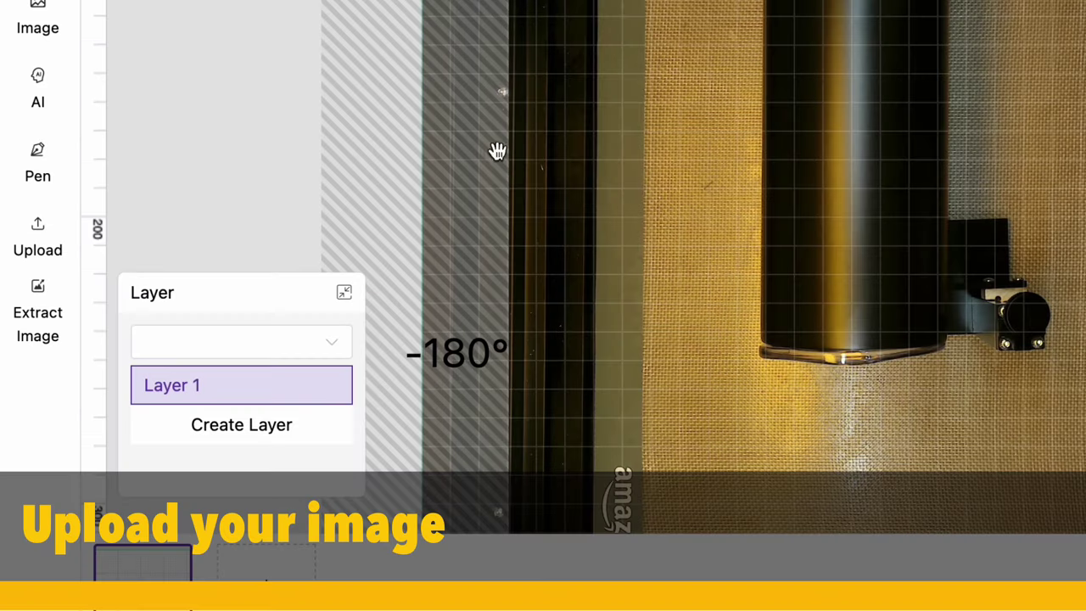
click(44, 251)
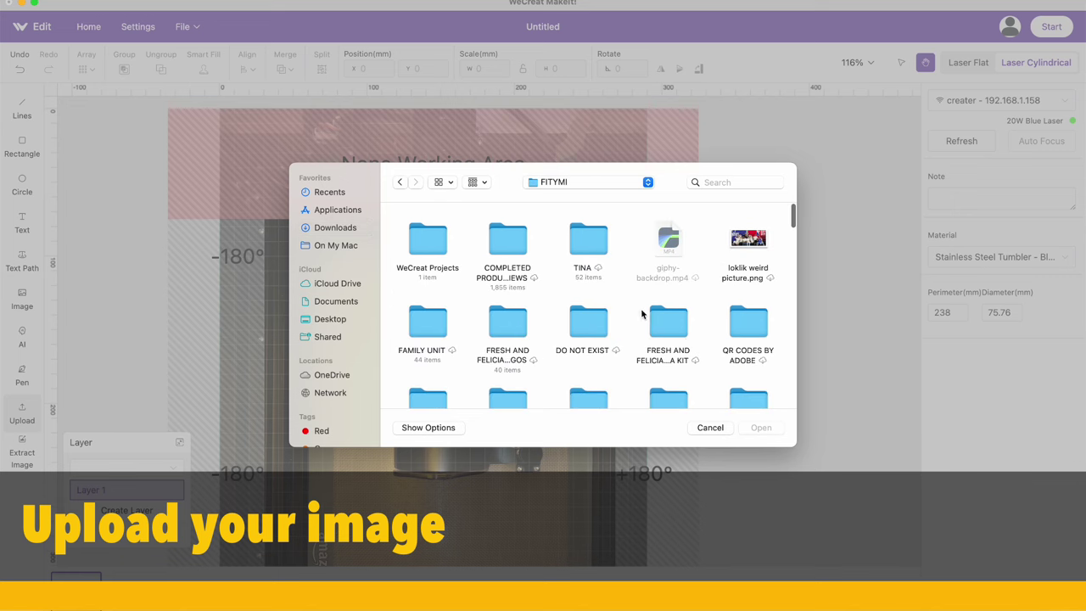
Upload FAMILY UNIT MIC FLAG 4x2.5.jpg from FAMILY UNIT > LOGOS, scaled to fit the canvas
double_click(427, 322)
double_click(588, 239)
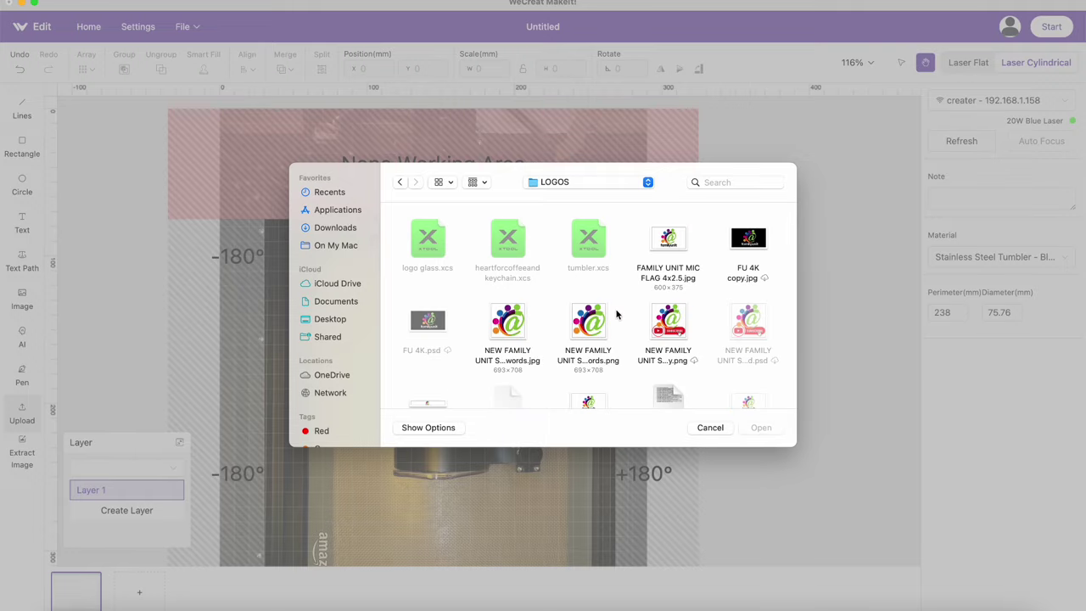
double_click(668, 242)
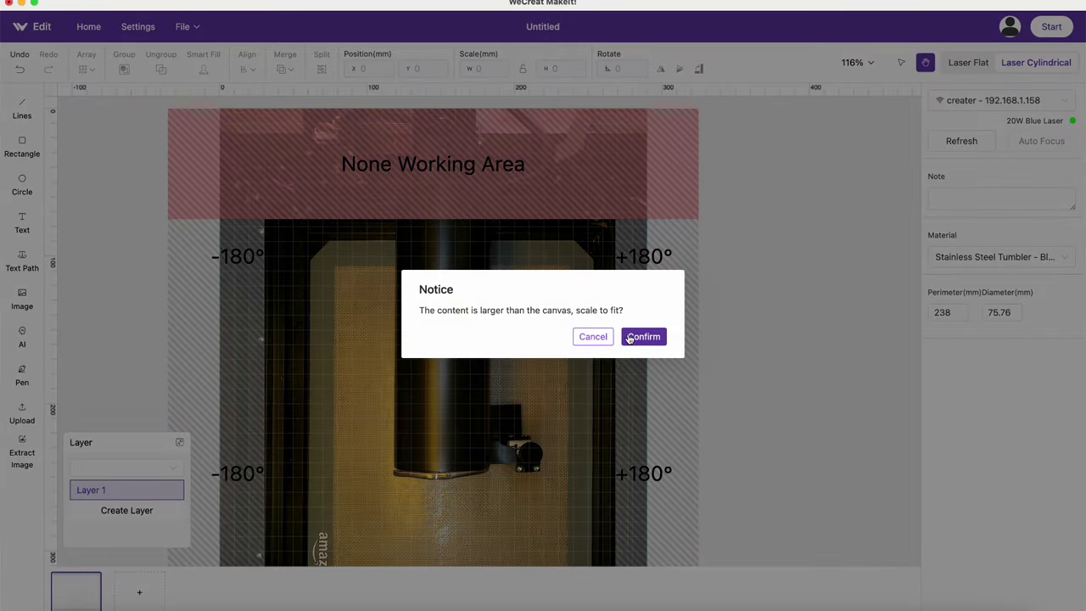
click(642, 337)
drag(365, 342, 434, 292)
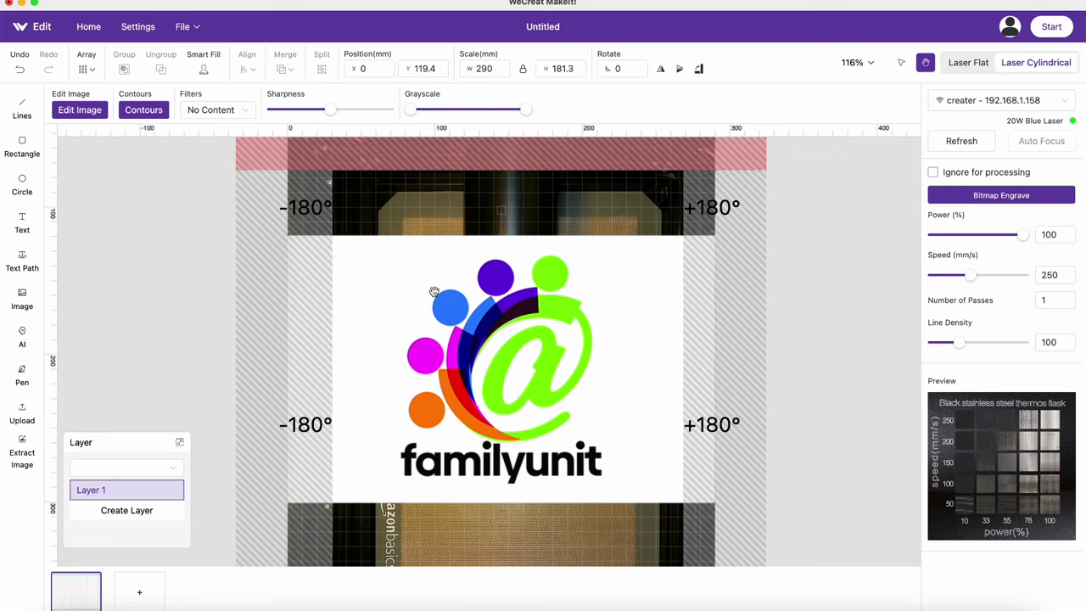
click(901, 63)
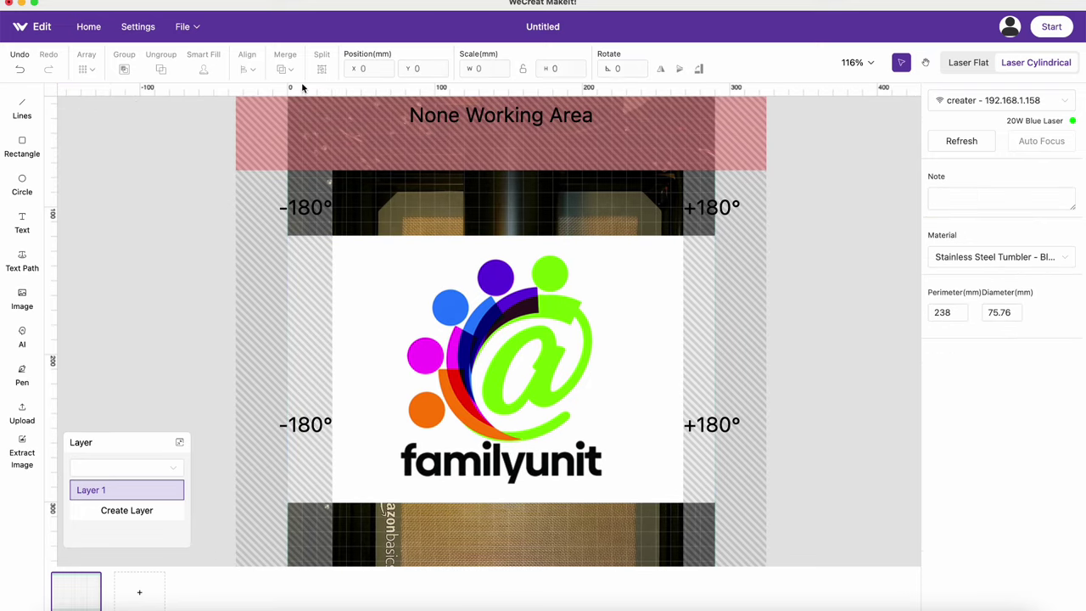
Remove the logo's white background with the magic wand at tolerance 32
click(390, 308)
click(80, 109)
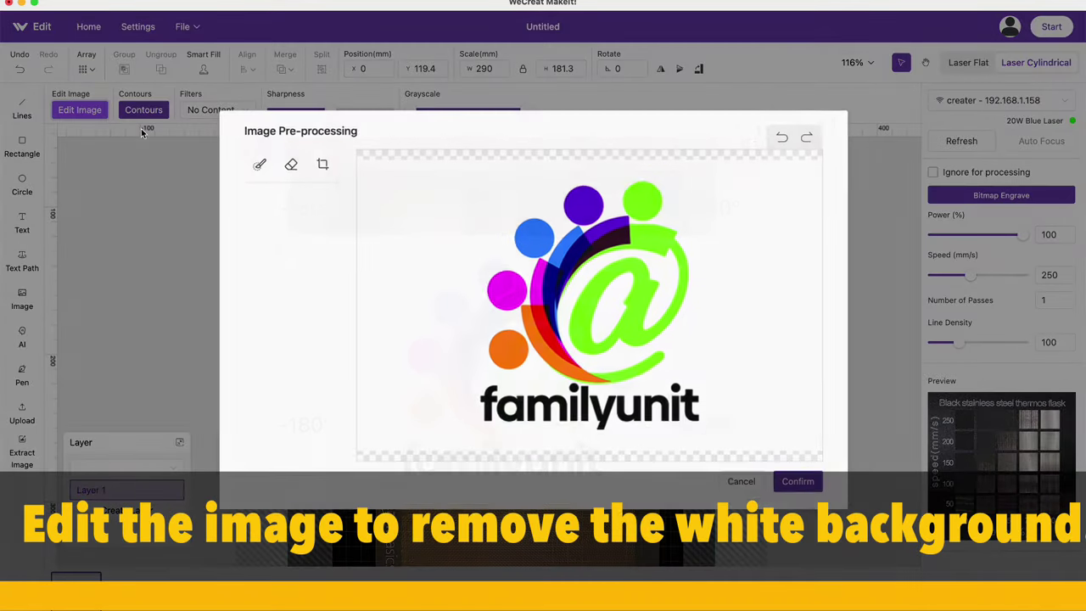
click(263, 165)
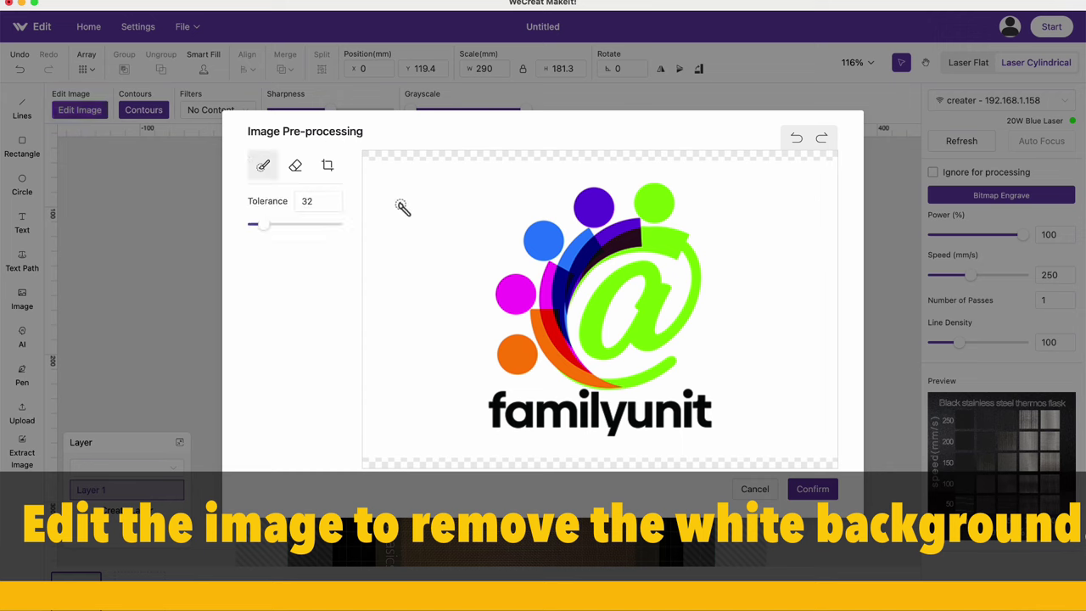
click(462, 239)
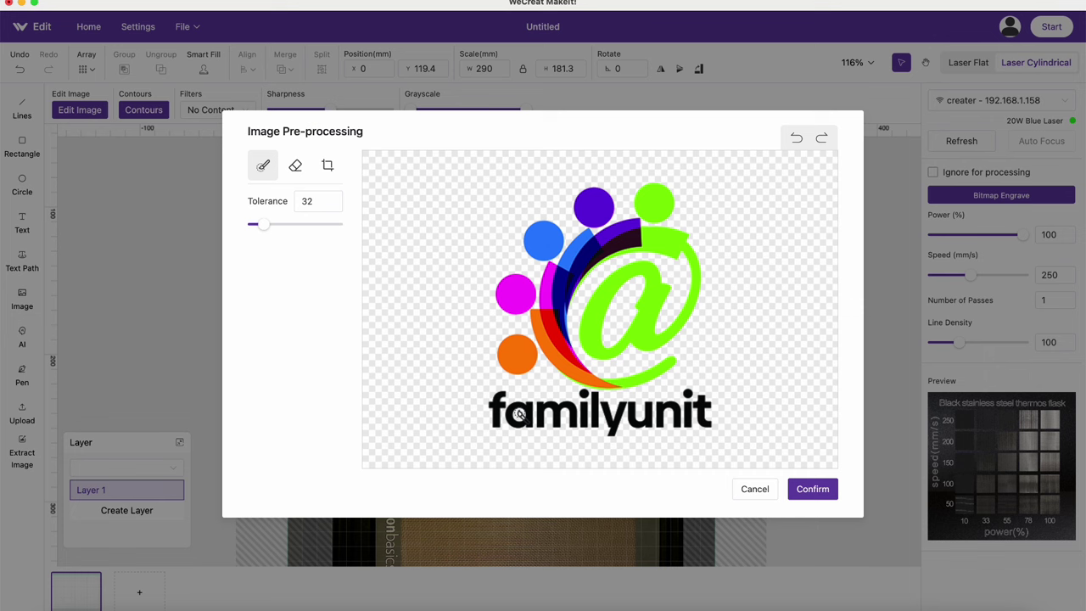
click(812, 489)
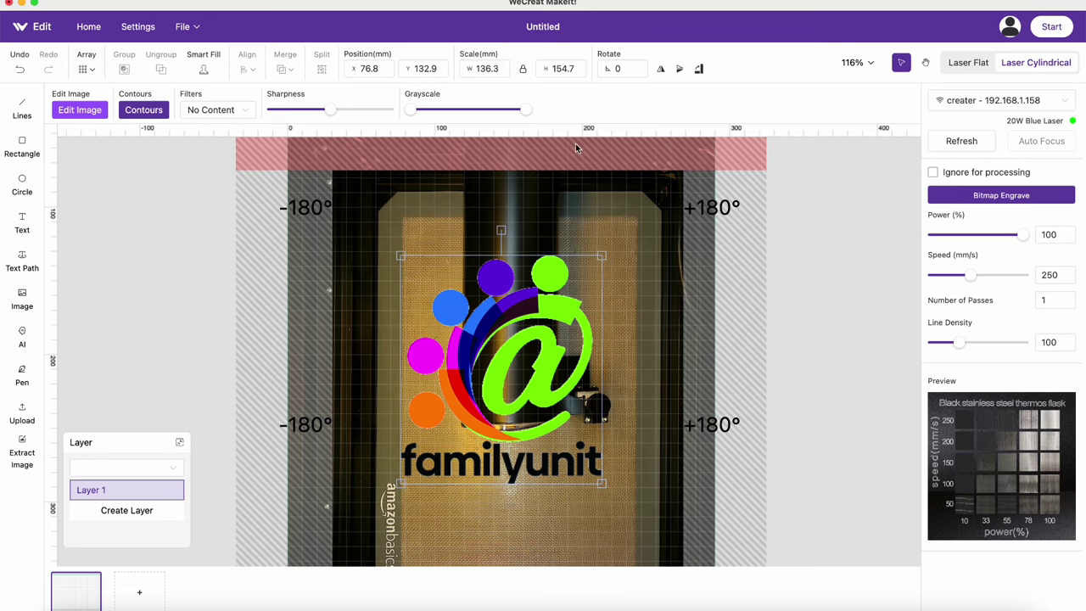
Rotate the logo 180° and resize it to 80 × 80 mm
click(613, 70)
text(180)
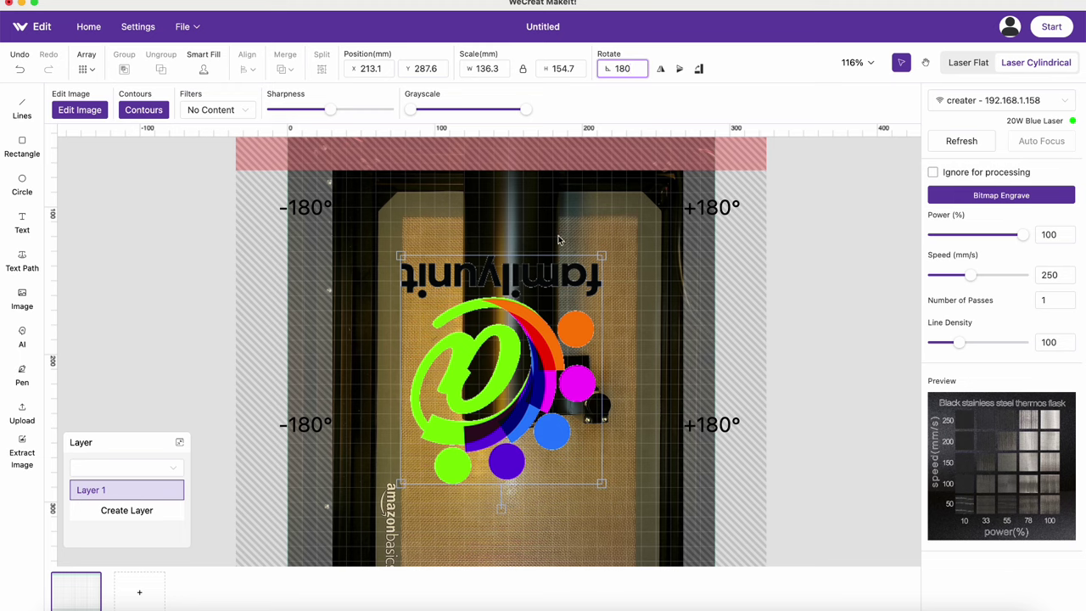
click(493, 269)
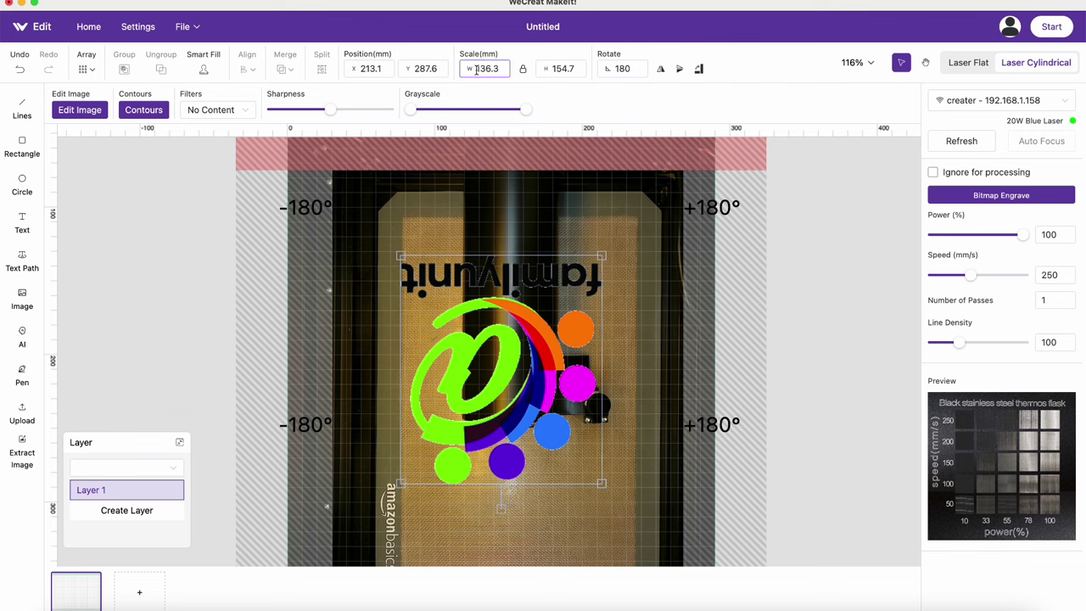
drag(476, 72, 511, 77)
text(80)
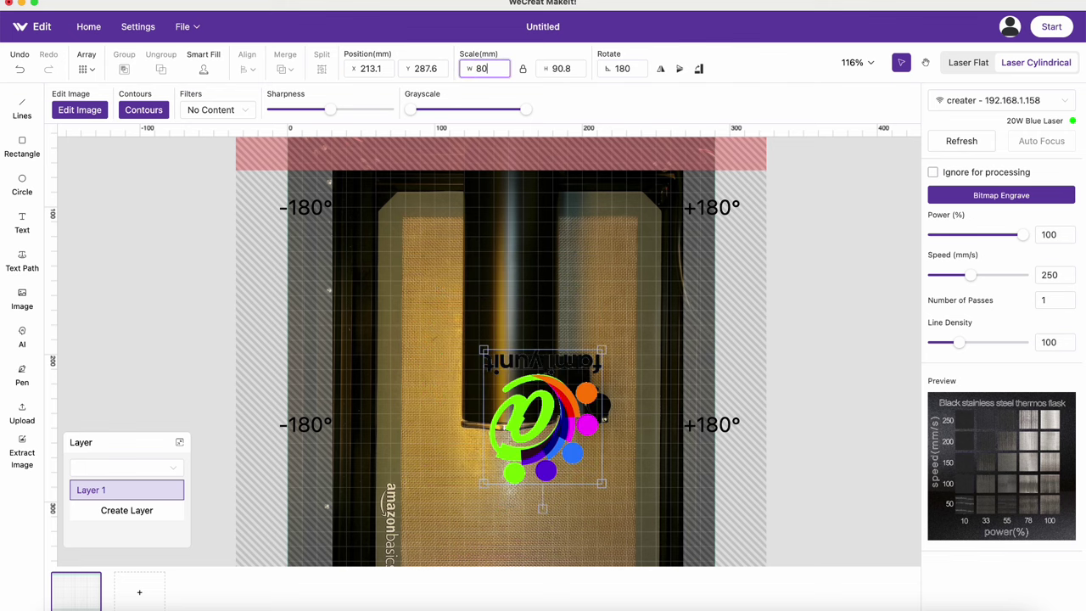
key(Tab)
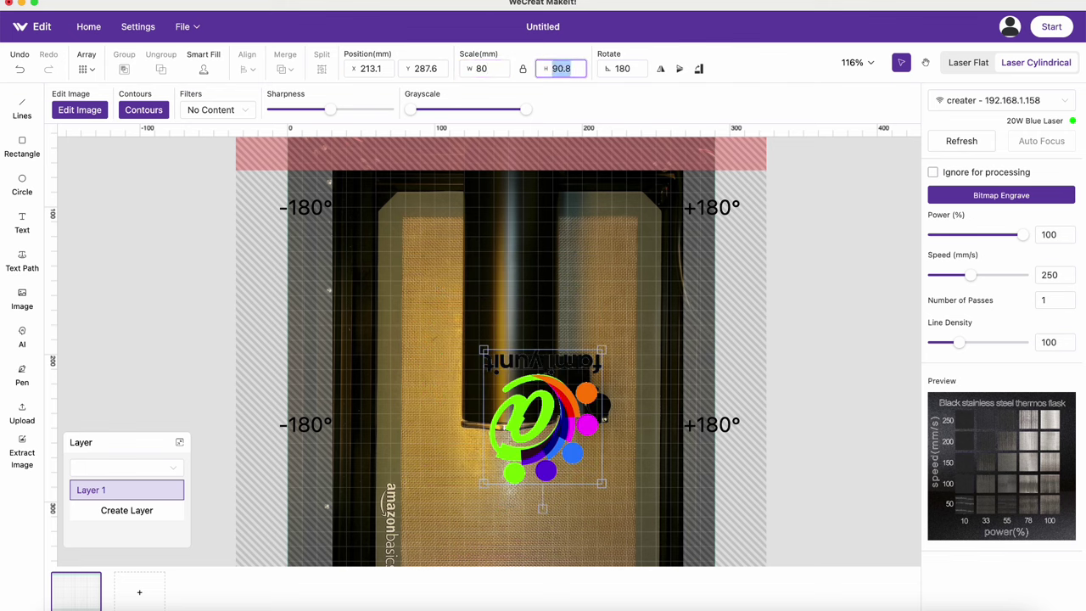
text(80)
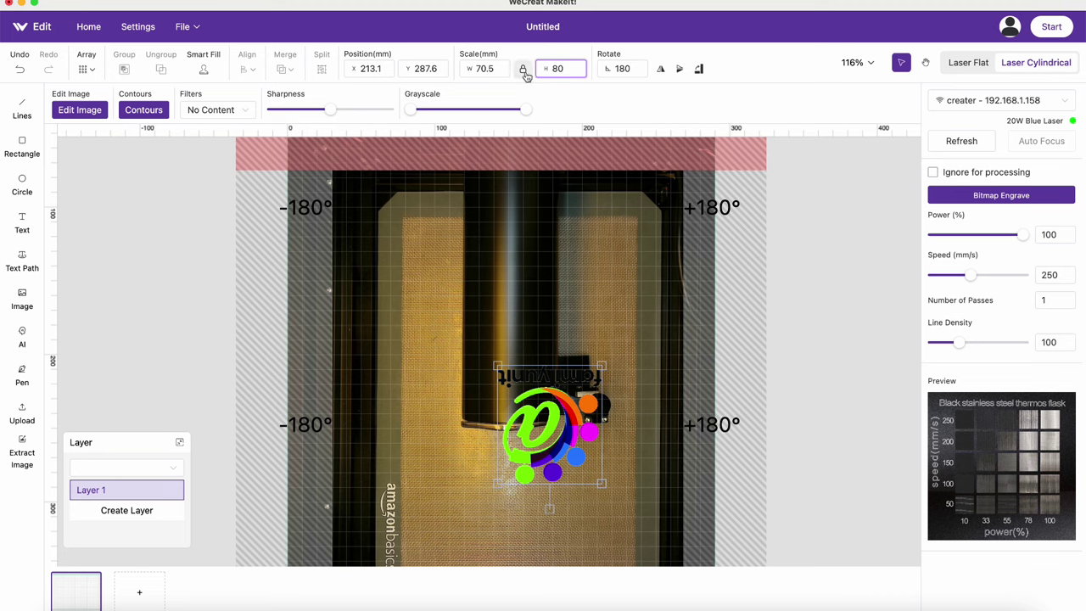
click(483, 68)
drag(478, 68, 528, 72)
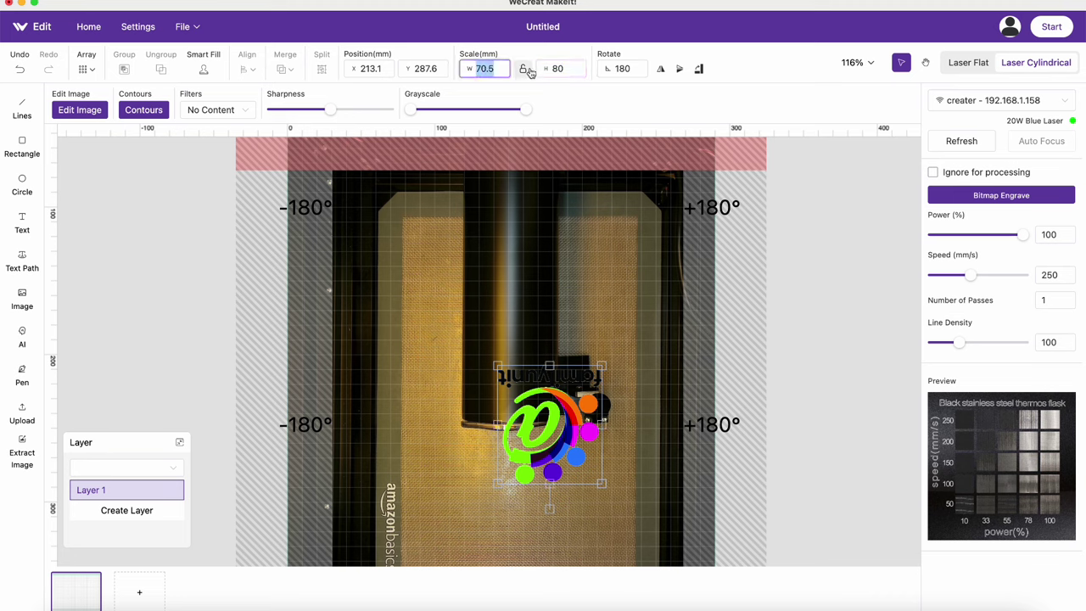
text(80)
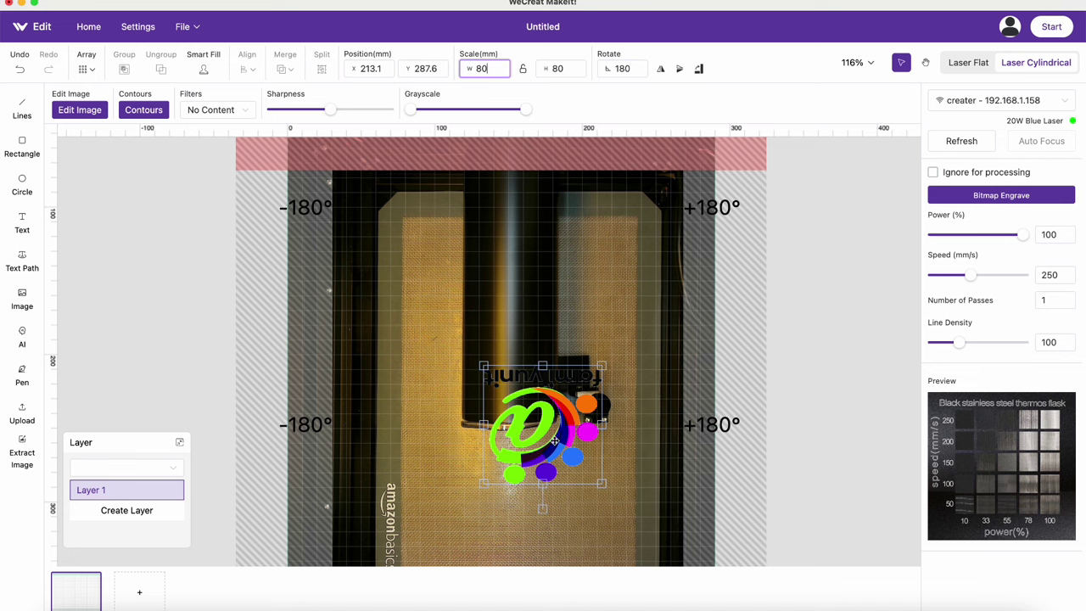
Move the logo up and left over the tumbler to X 141.6, Y 213.9
drag(555, 439, 547, 337)
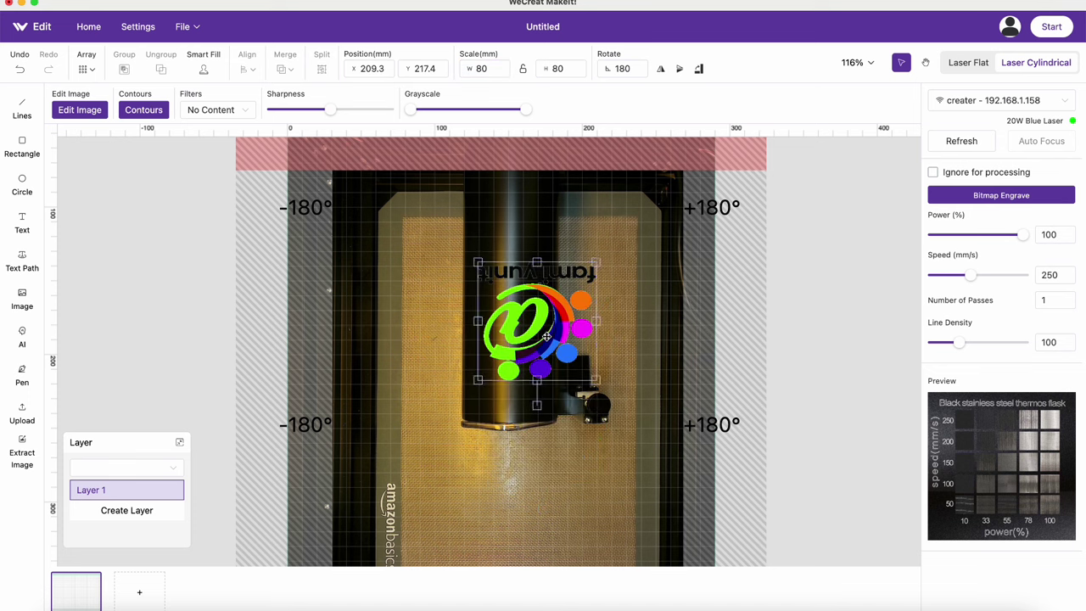
drag(552, 334, 454, 326)
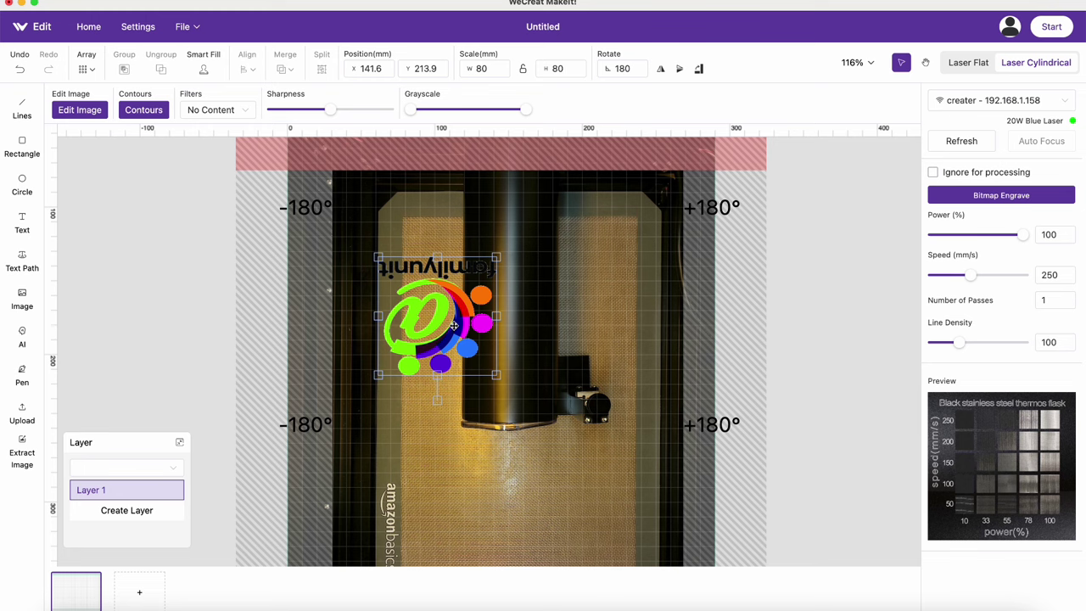
right_click(454, 326)
Paste a copy of the logo to the right of the original and draw a small rectangle between them
click(467, 356)
right_click(544, 331)
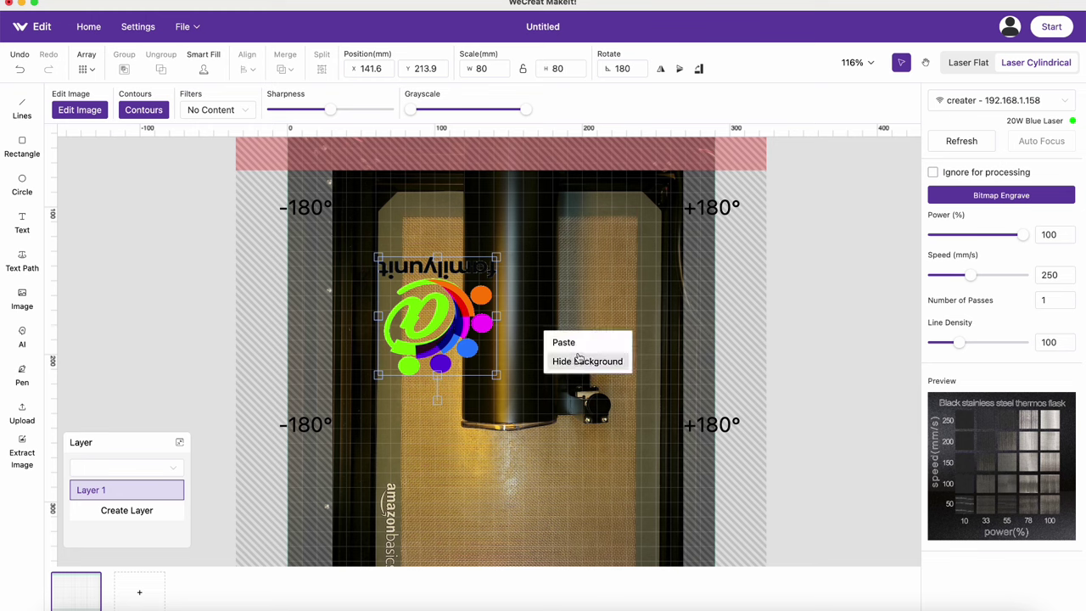
click(564, 342)
drag(472, 326, 604, 327)
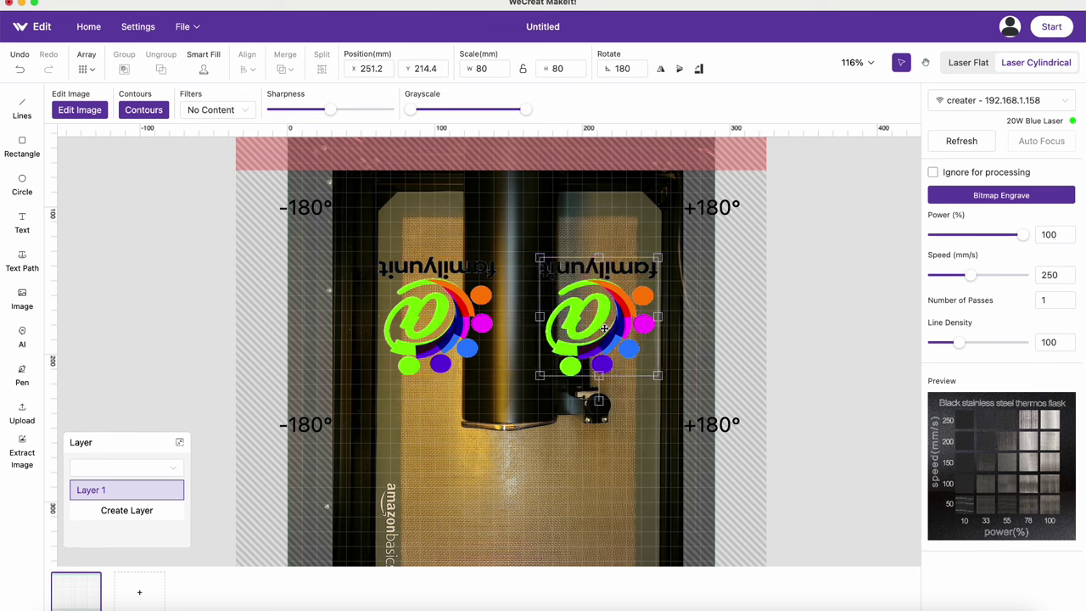
click(22, 146)
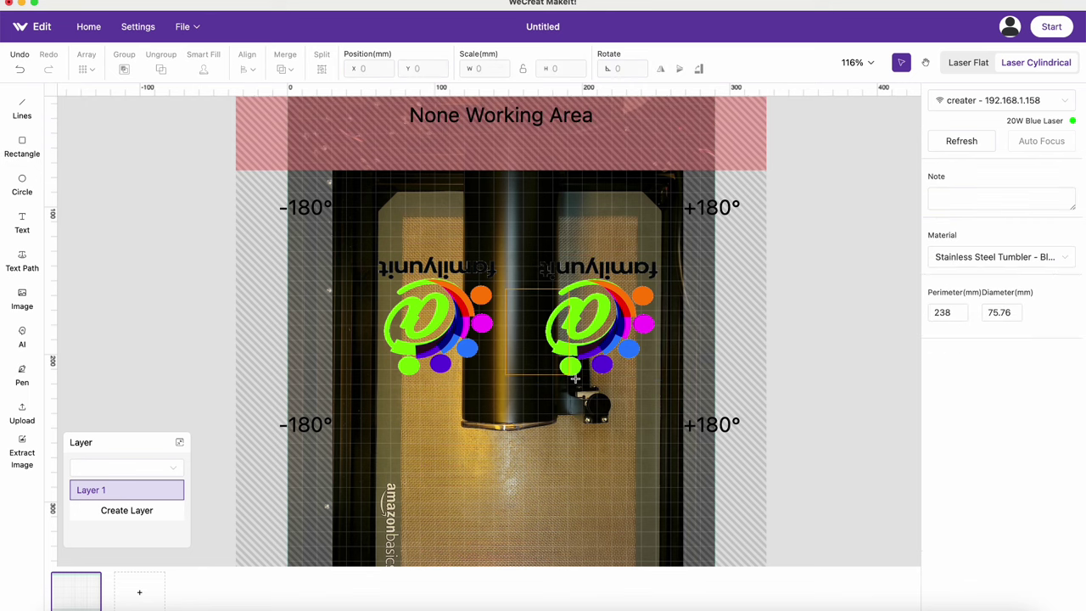
drag(575, 379, 559, 353)
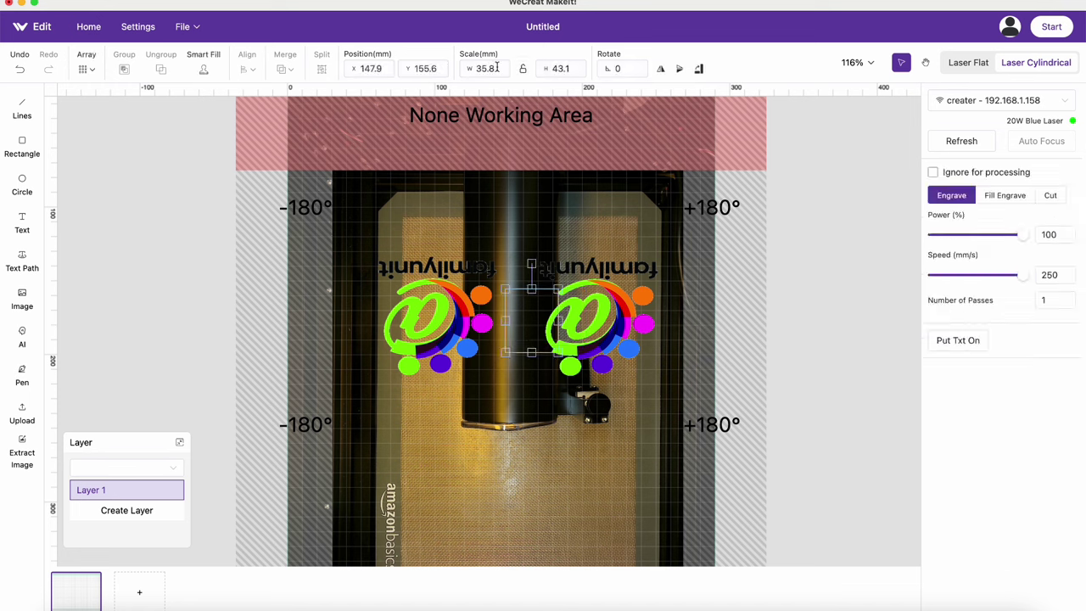
Make the rectangle a centred 39 × 39 mm square and push the left logo against it
click(497, 68)
drag(476, 68, 526, 76)
text(39)
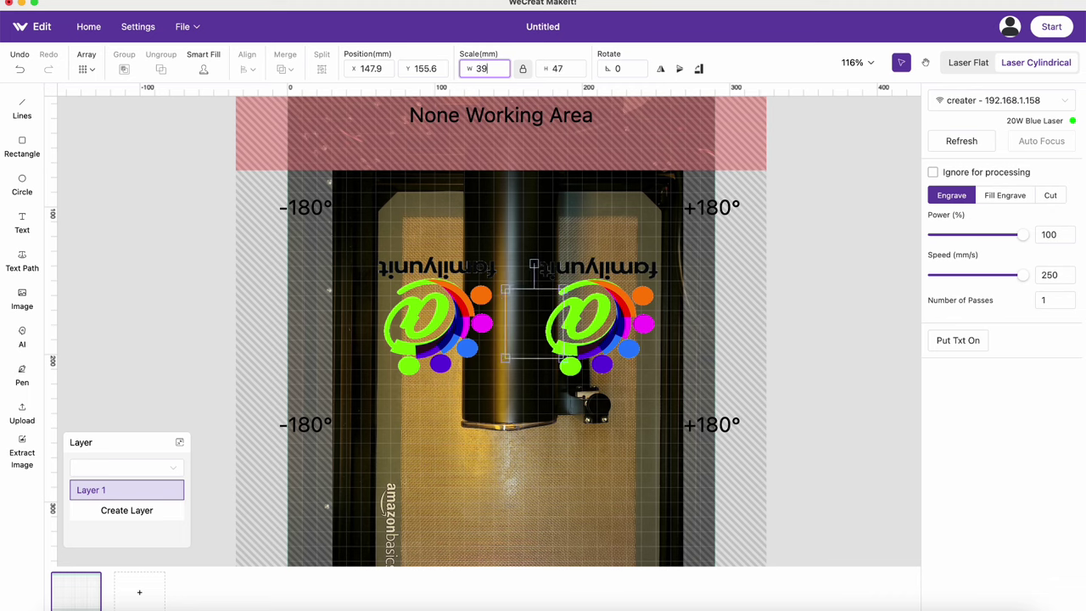
click(529, 310)
click(522, 69)
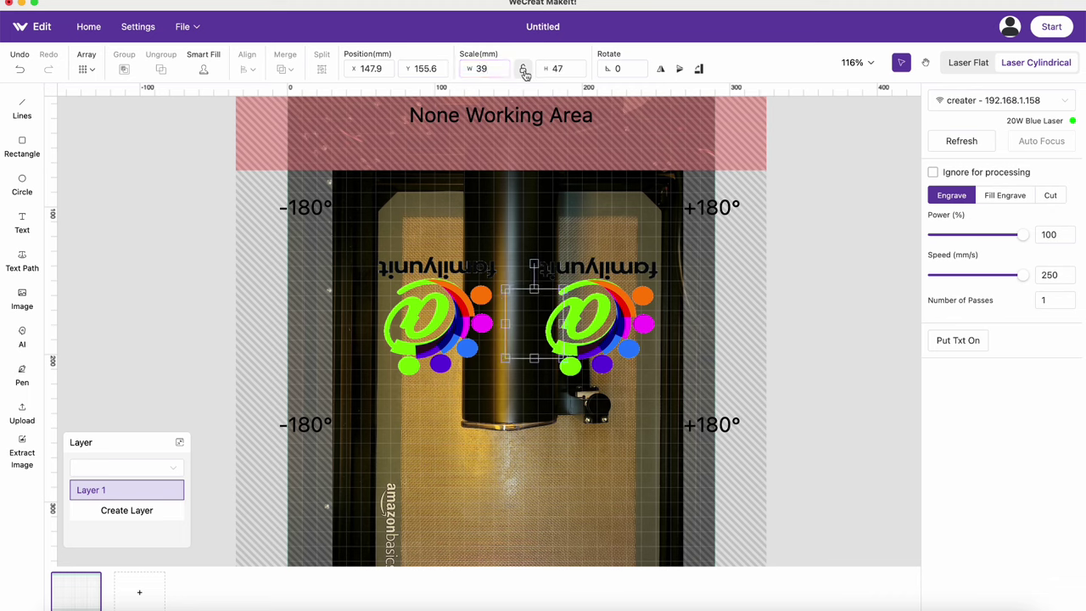
click(558, 69)
drag(563, 69, 555, 68)
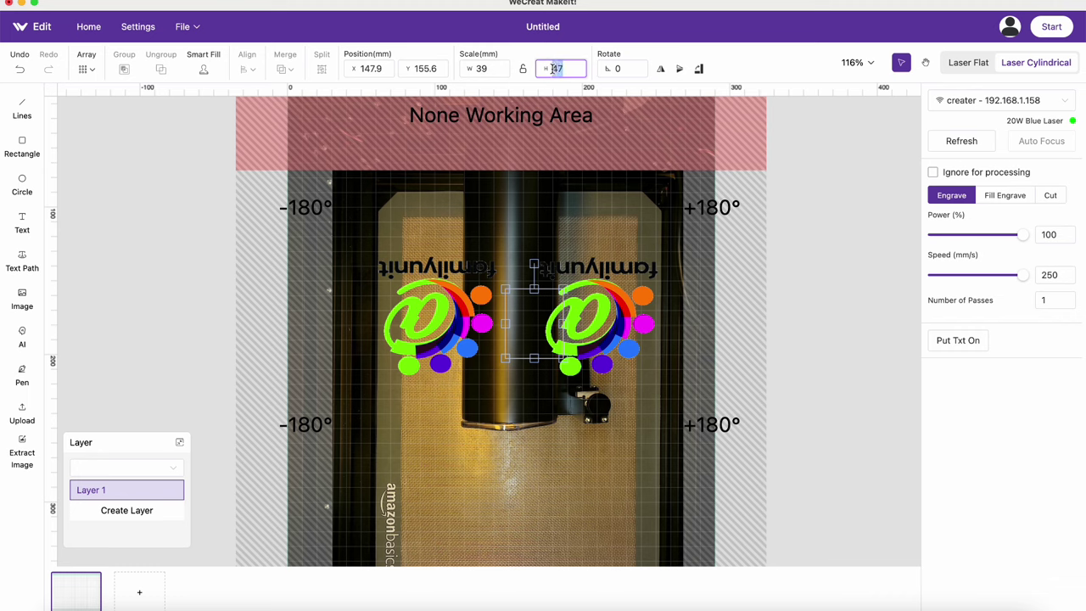
text(39)
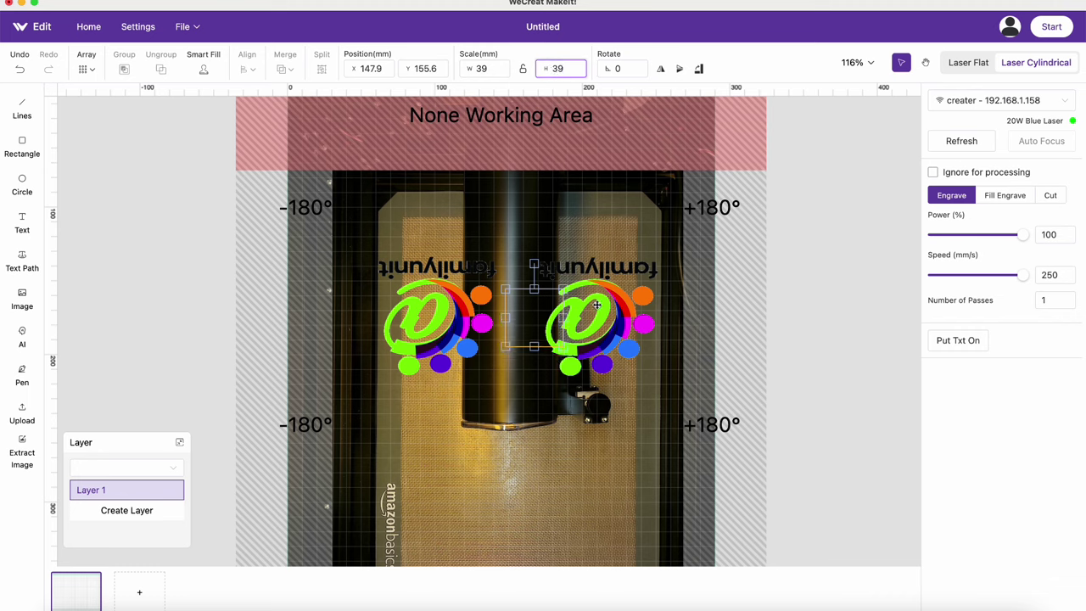
drag(536, 324, 511, 322)
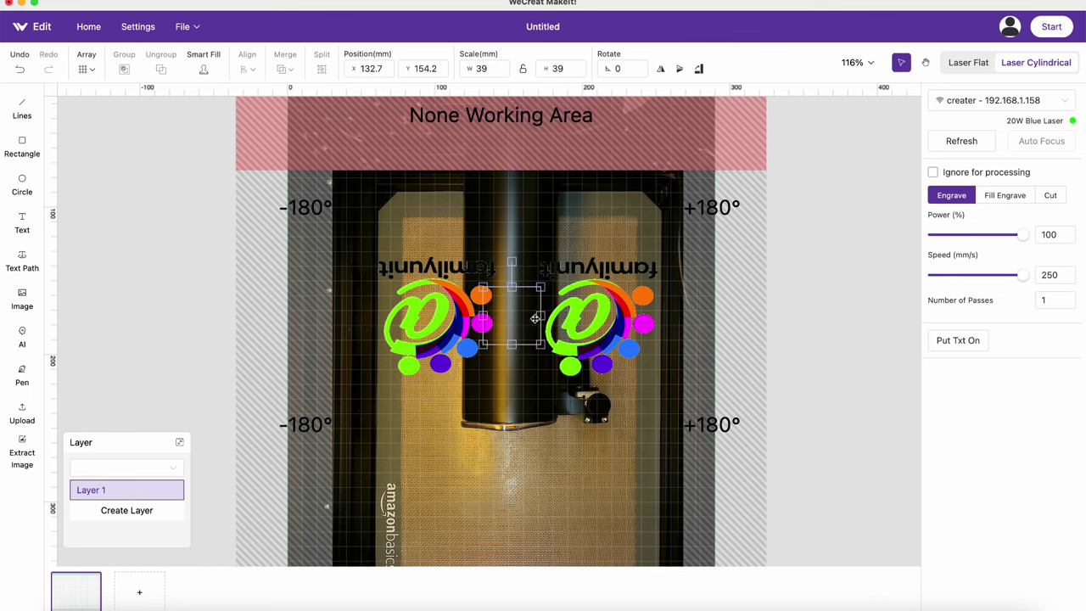
click(571, 318)
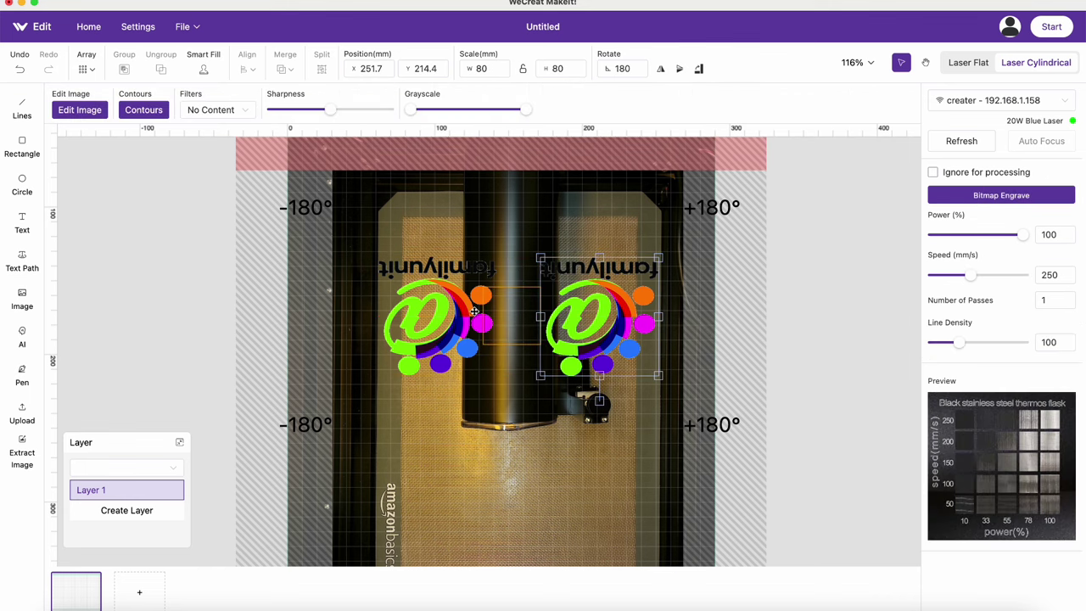
drag(431, 315, 420, 316)
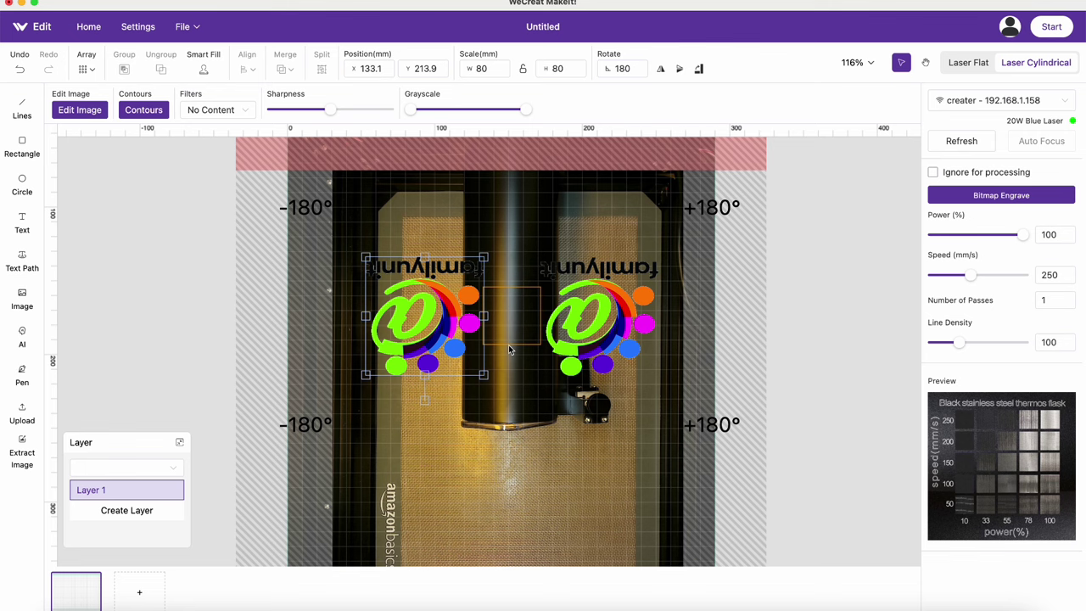
Delete the spacer square and nudge the right logo up slightly
click(531, 335)
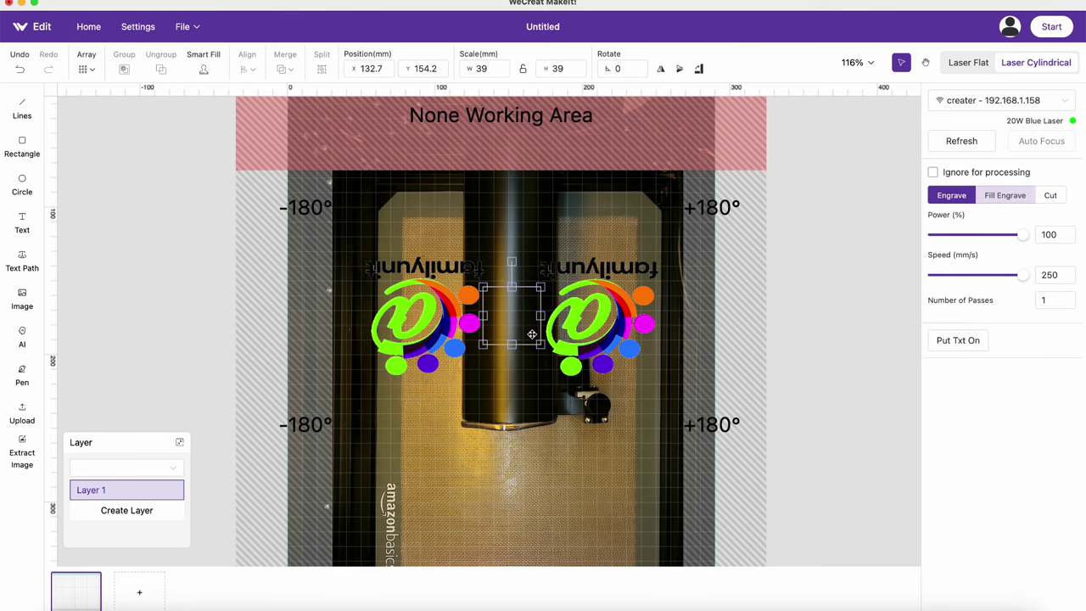
key(Delete)
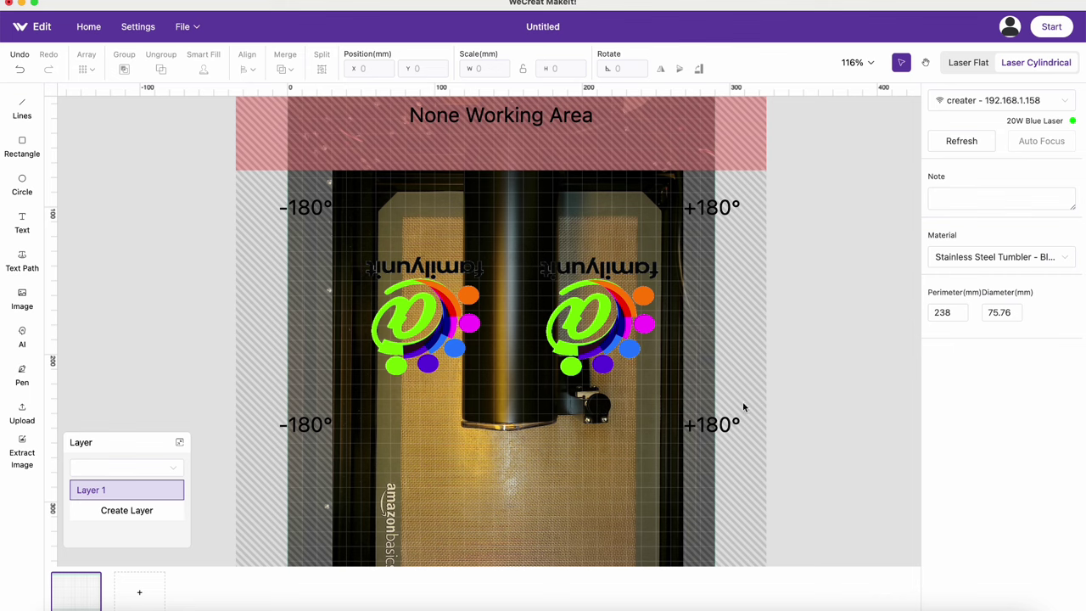
click(610, 321)
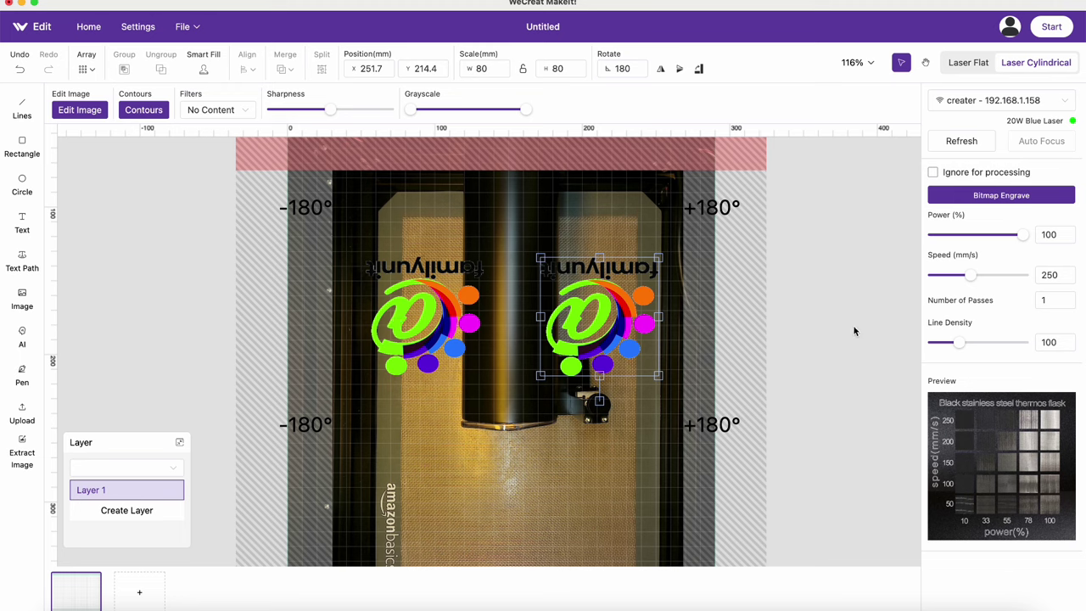
click(820, 325)
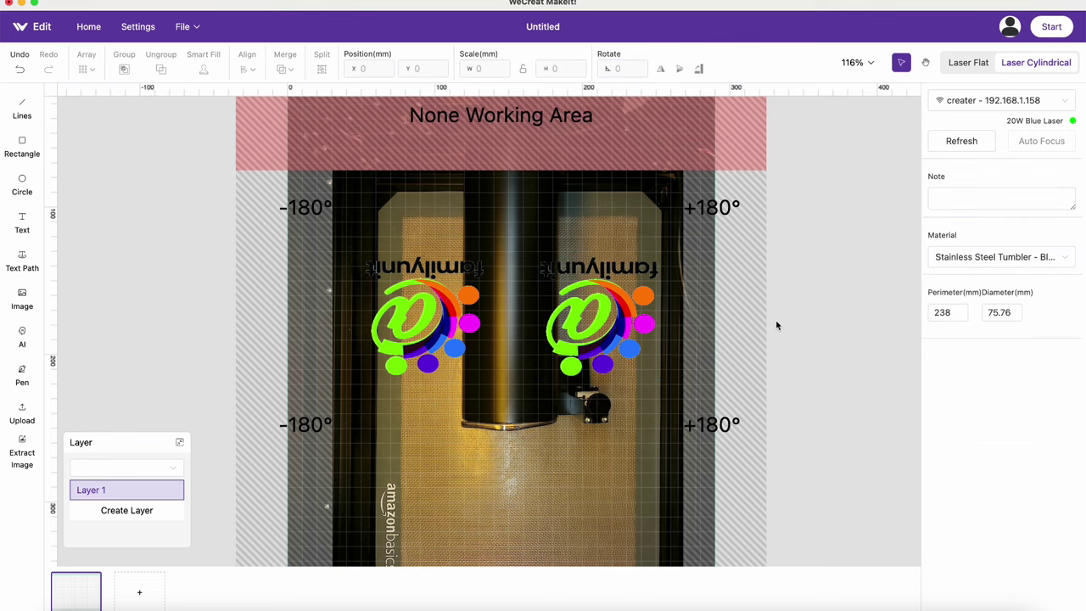
click(632, 346)
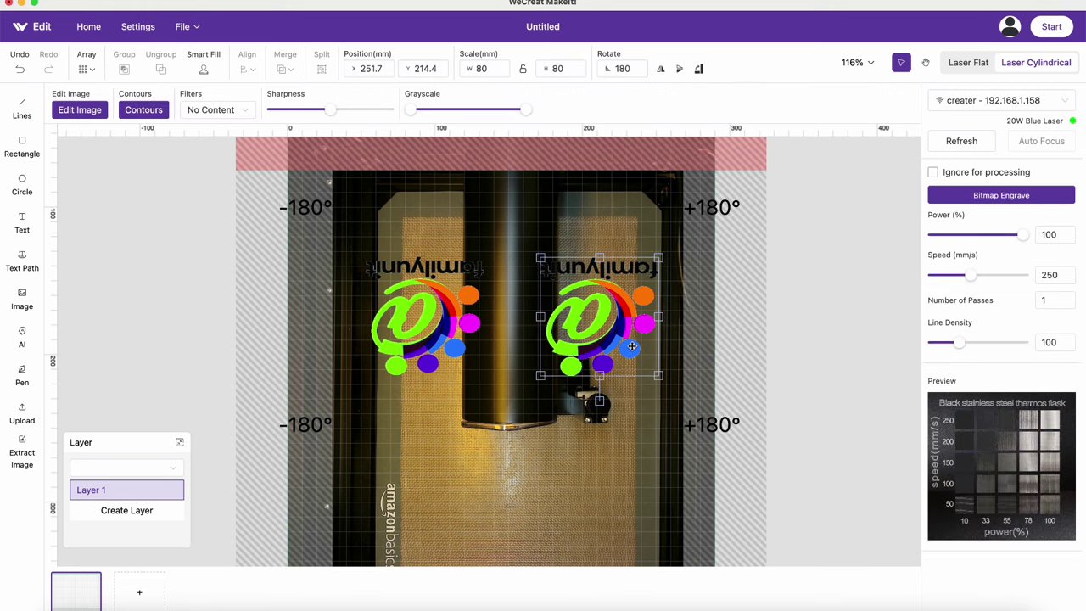
drag(632, 346, 631, 340)
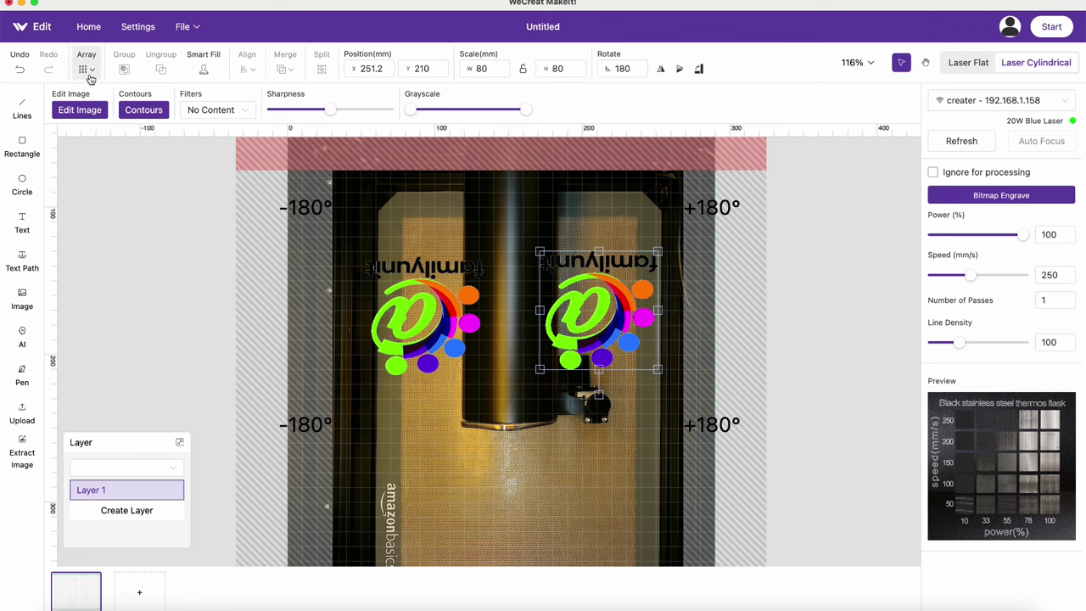
click(367, 255)
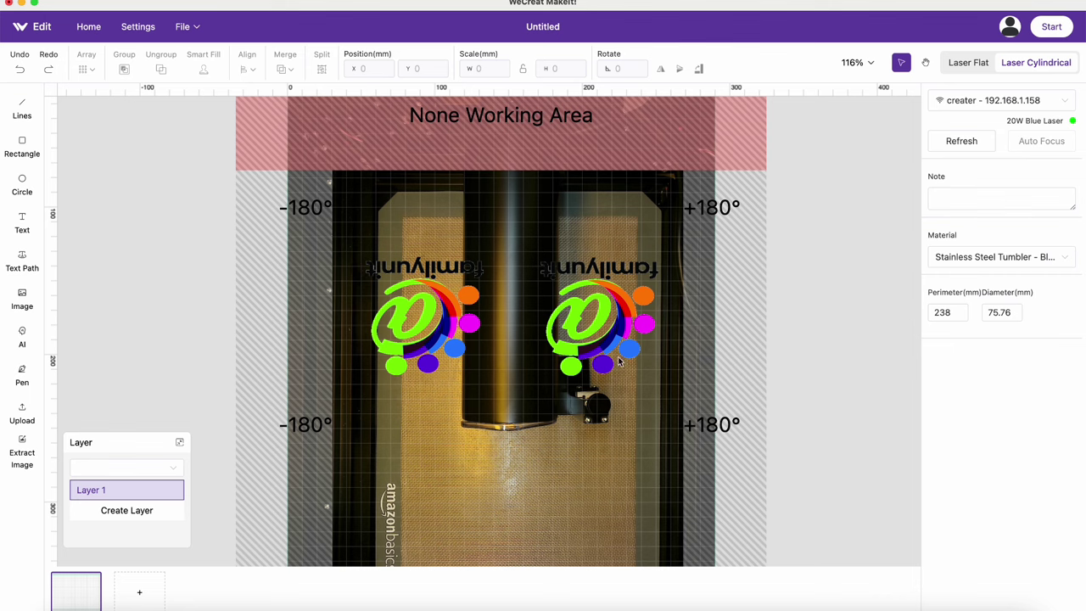
Select both logos and move them up together to X 54, Y 126.6
drag(720, 357, 353, 302)
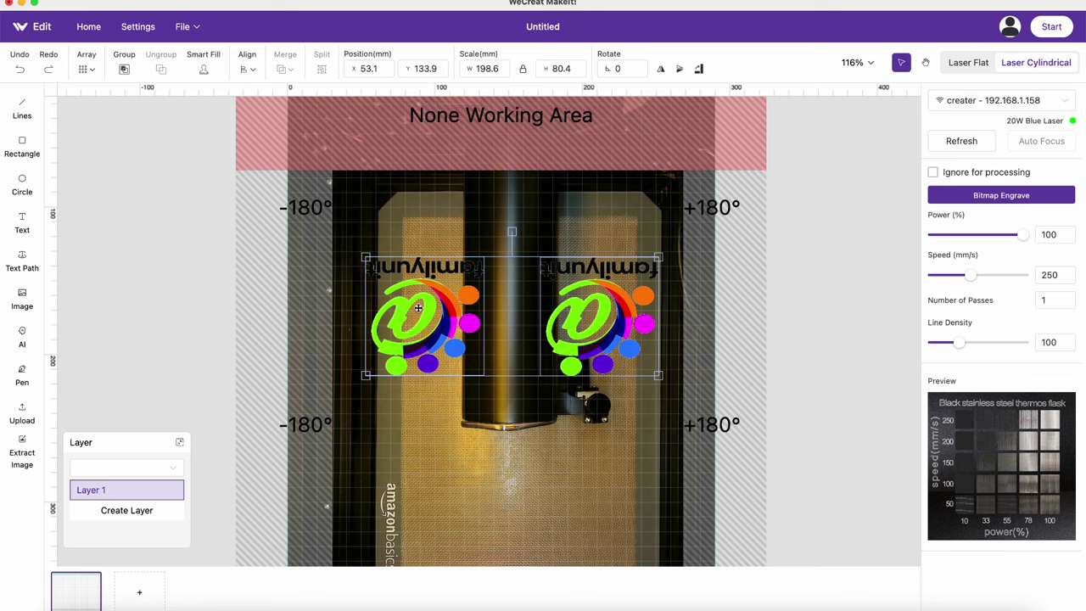
drag(419, 307, 419, 296)
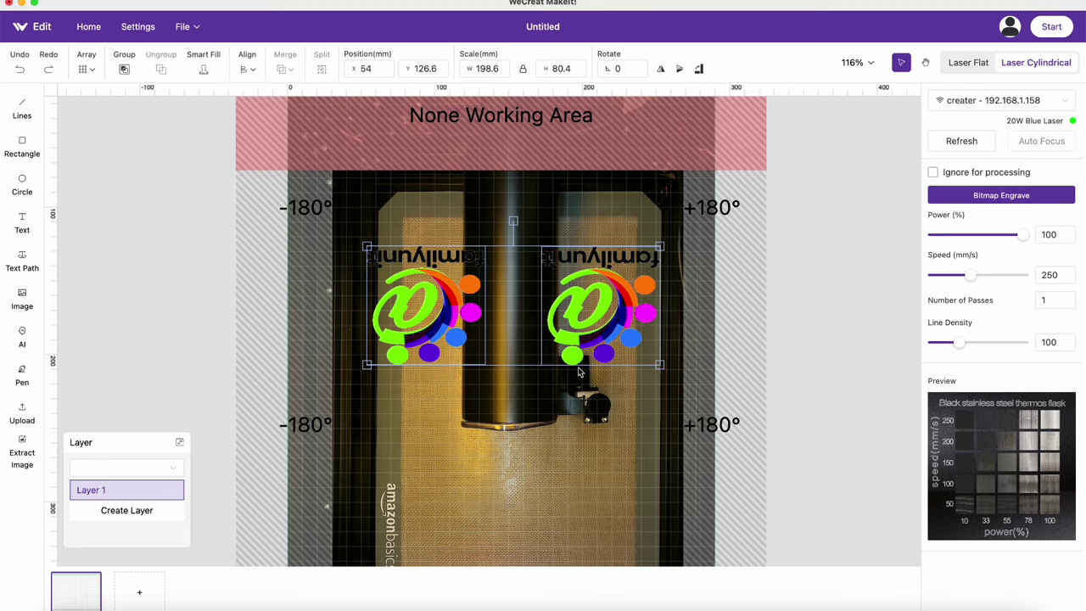
click(573, 460)
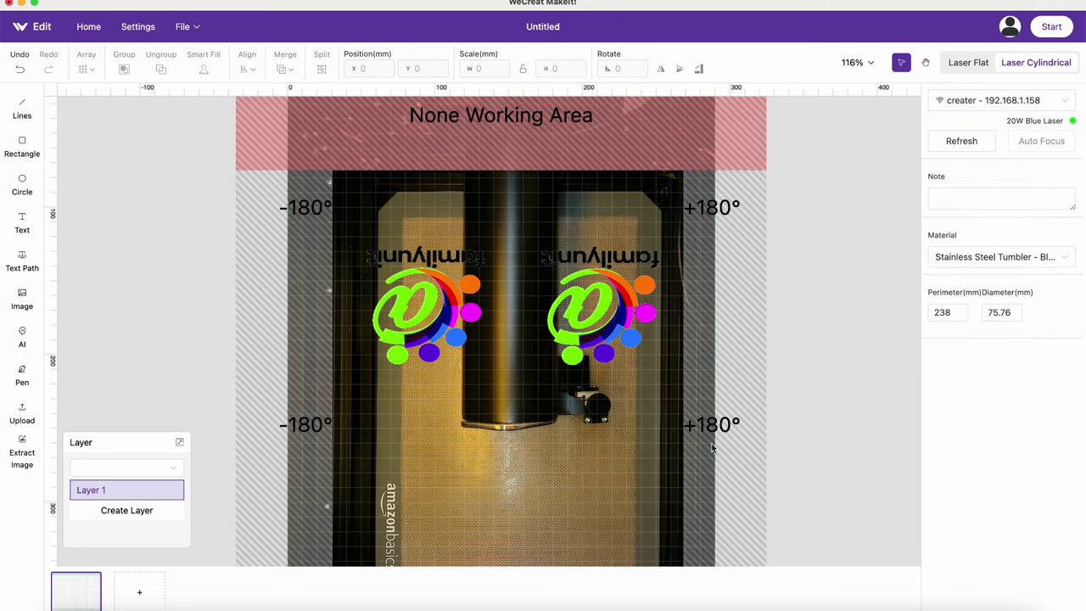
Start the job, let it measure the cylinder, and send the 00:11:50 engraving to the laser
click(1052, 28)
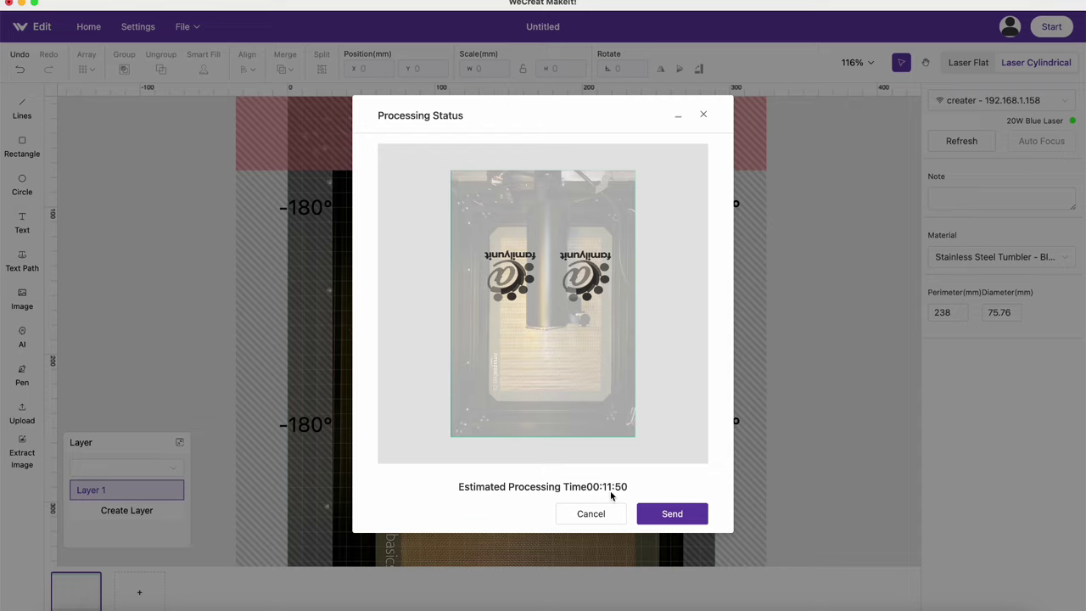
click(673, 514)
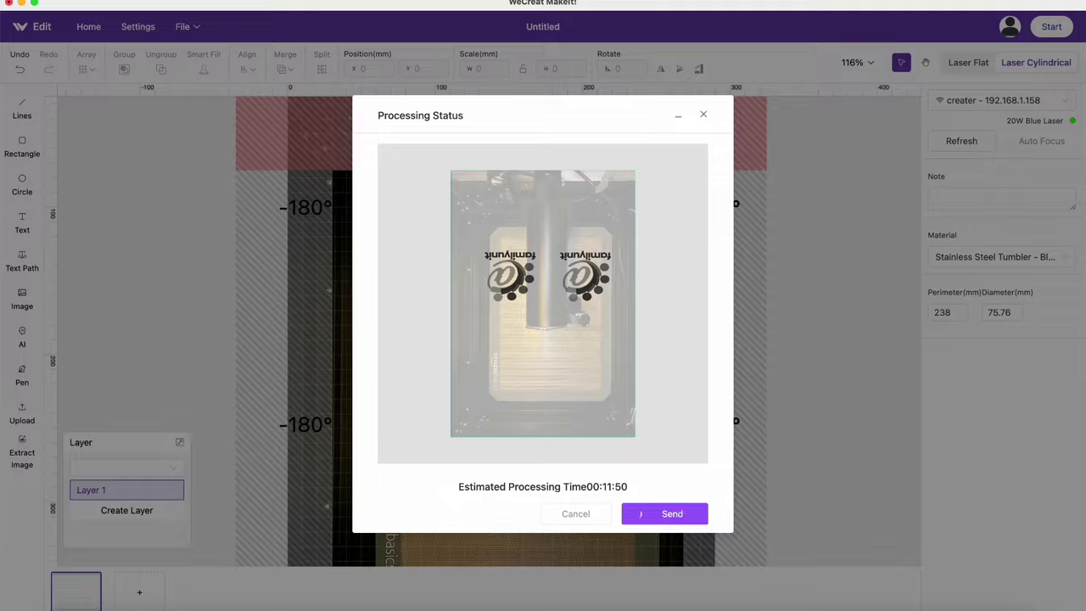